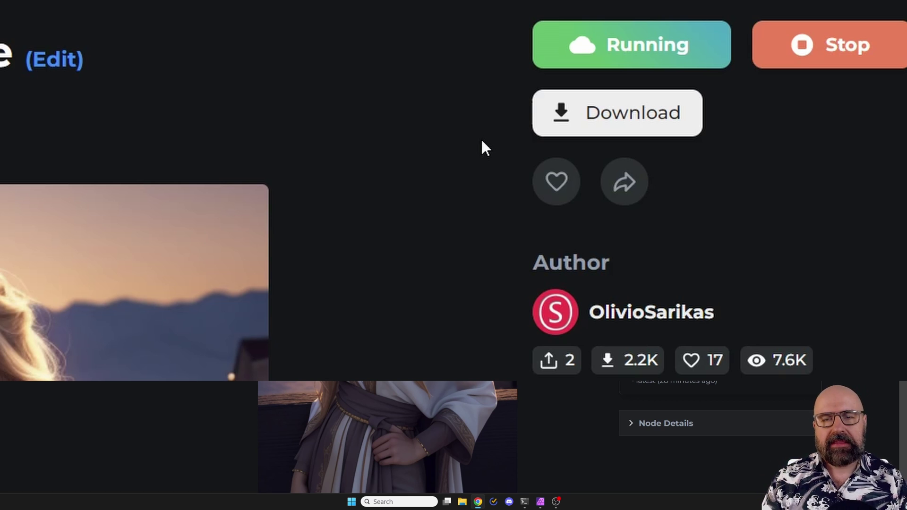
# Open the running Ai Workshop Latent Image session from the OpenArt workflow page
pyautogui.click(609, 61)
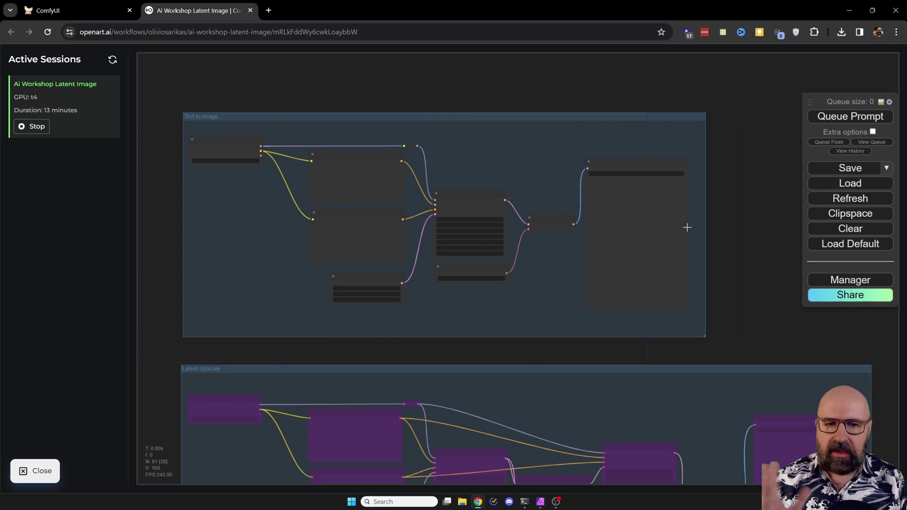
pyautogui.scroll(-5, 715, 282)
pyautogui.scroll(-3, 715, 281)
pyautogui.moveTo(843, 378); pyautogui.dragTo(551, 170)
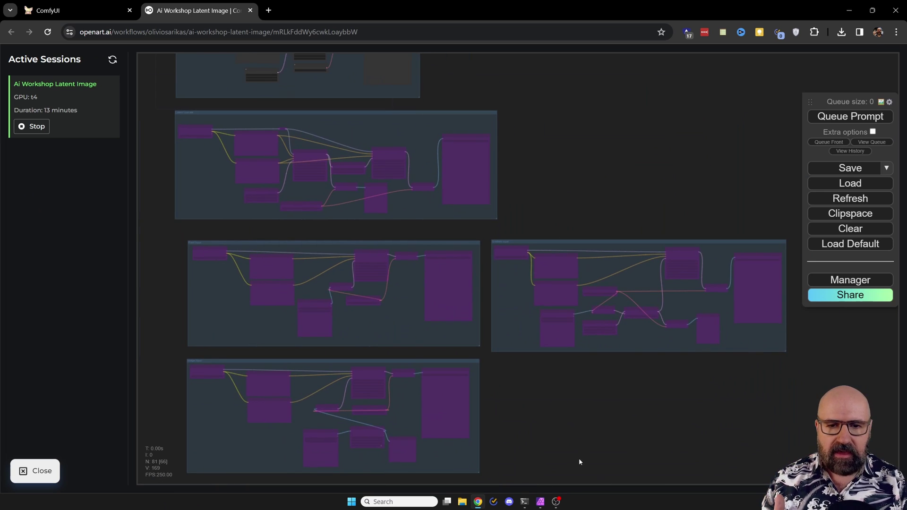
pyautogui.moveTo(579, 462); pyautogui.dragTo(609, 469)
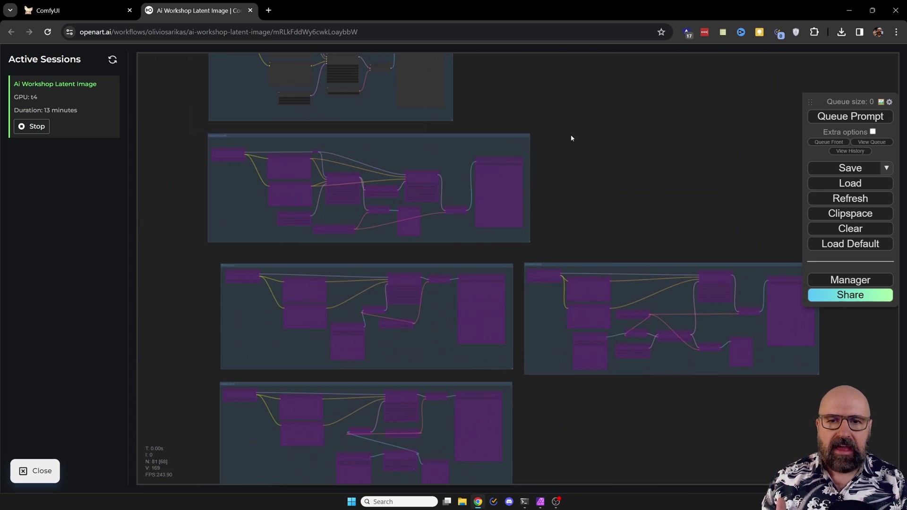
pyautogui.scroll(5, 708, 279)
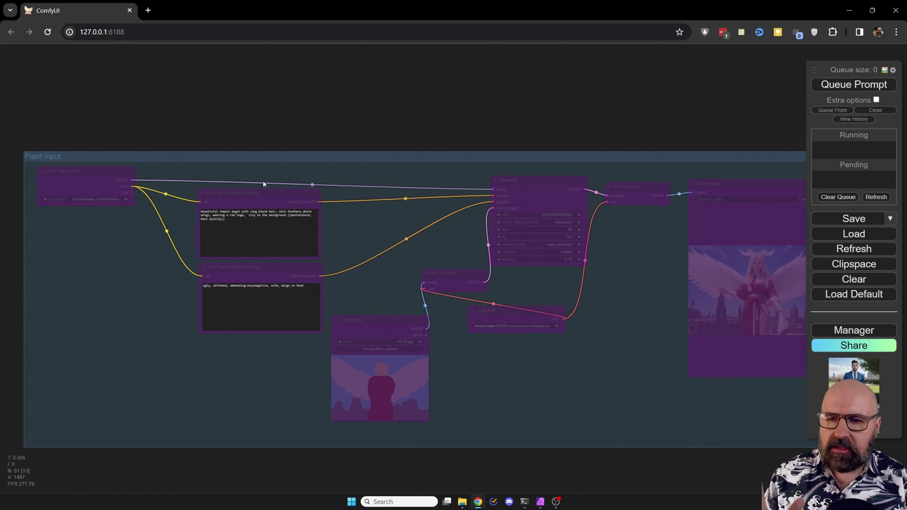
# Set every node in the Paint Input group to Always so none stay bypassed
pyautogui.rightClick(134, 157)
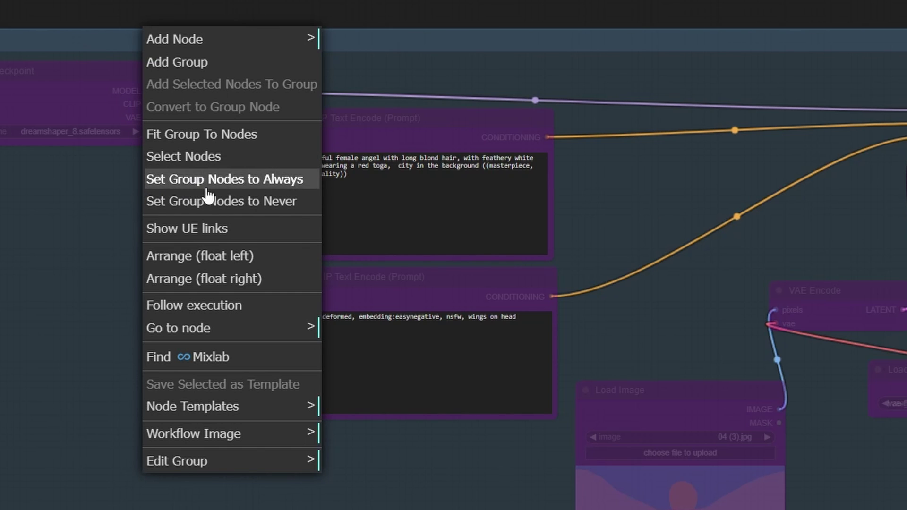
pyautogui.click(255, 180)
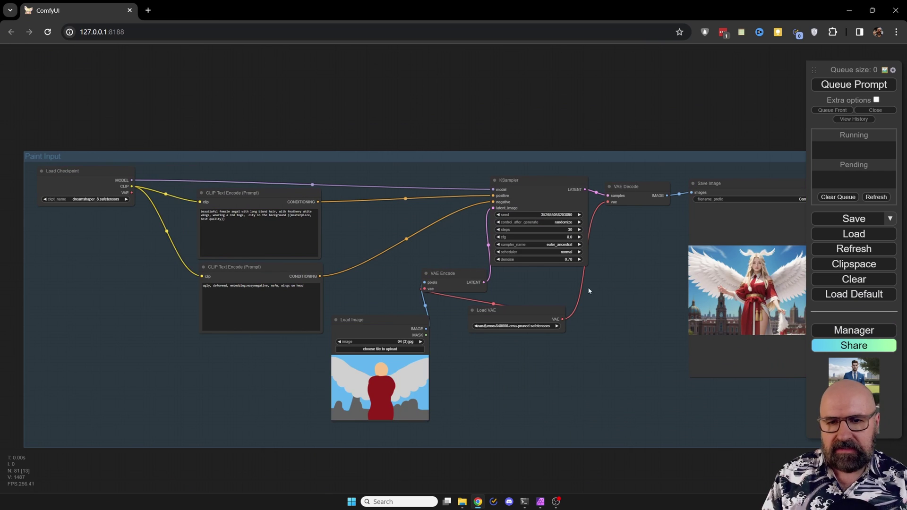
# Reposition Load Checkpoint, both CLIP Text Encode nodes, KSampler, VAE Encode and Load Image neatly
pyautogui.scroll(4, 514, 255)
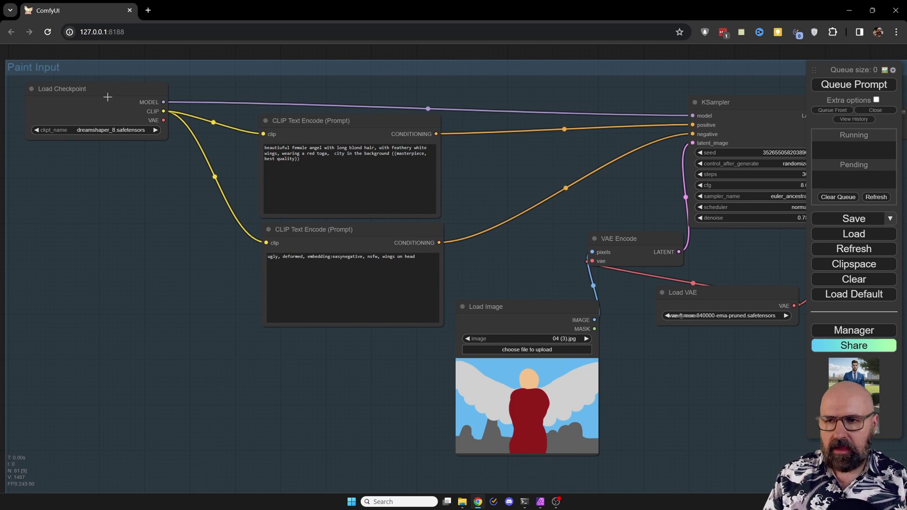
pyautogui.moveTo(108, 96); pyautogui.dragTo(109, 107)
pyautogui.moveTo(326, 133); pyautogui.dragTo(326, 135)
pyautogui.moveTo(332, 227); pyautogui.dragTo(327, 227)
pyautogui.moveTo(729, 98); pyautogui.dragTo(720, 102)
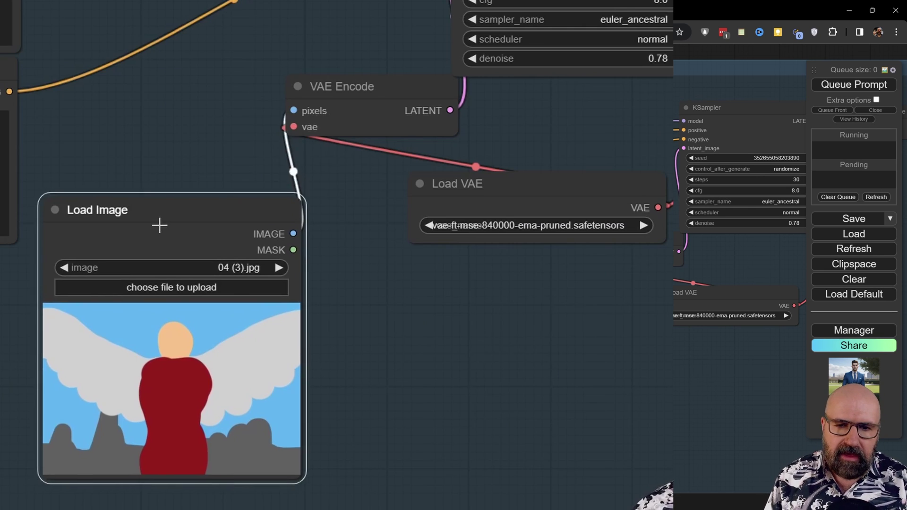
pyautogui.moveTo(519, 315); pyautogui.dragTo(538, 313)
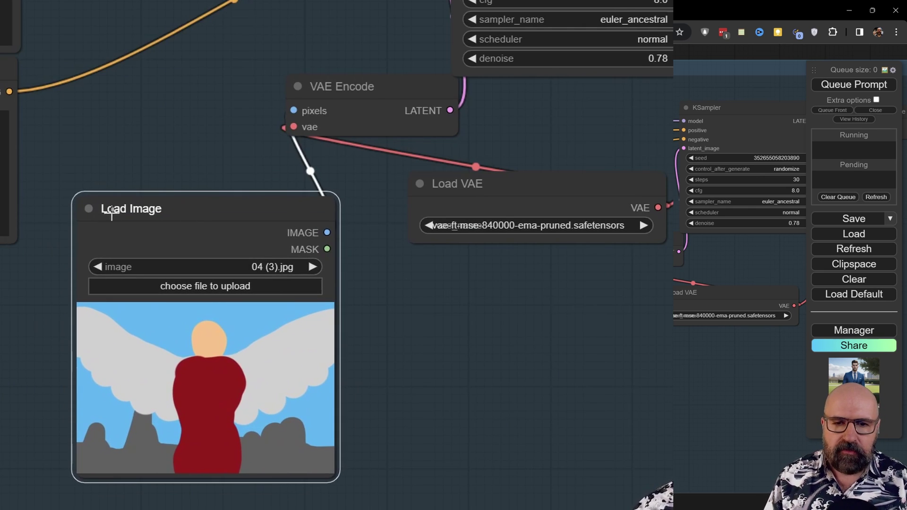
pyautogui.moveTo(356, 95); pyautogui.dragTo(312, 89)
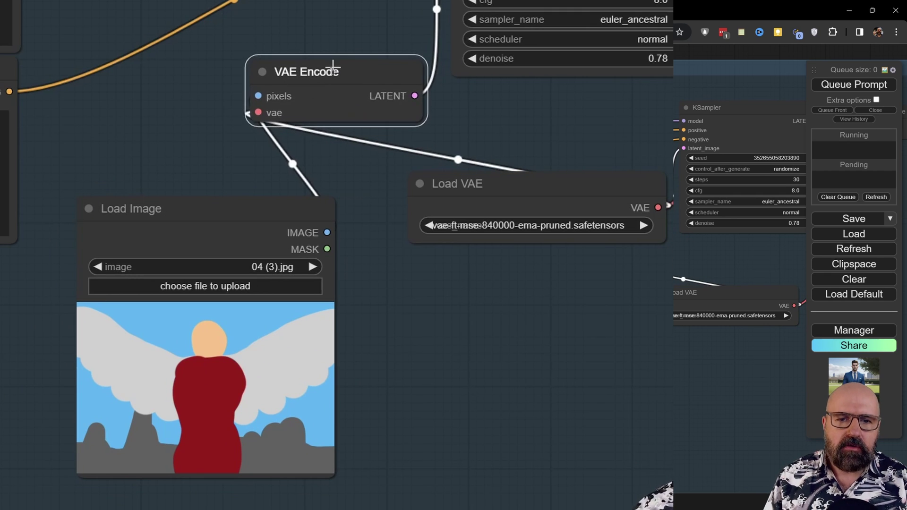
pyautogui.moveTo(222, 218); pyautogui.dragTo(179, 225)
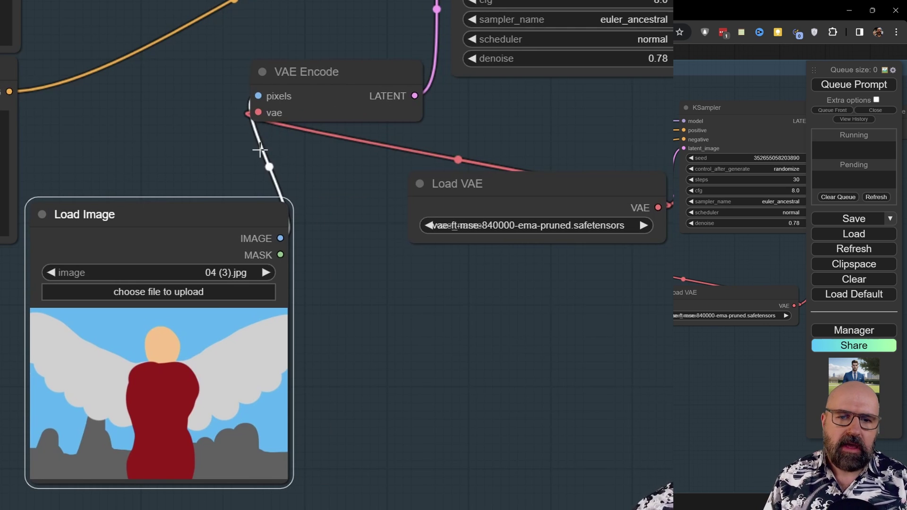
pyautogui.moveTo(182, 215); pyautogui.dragTo(193, 200)
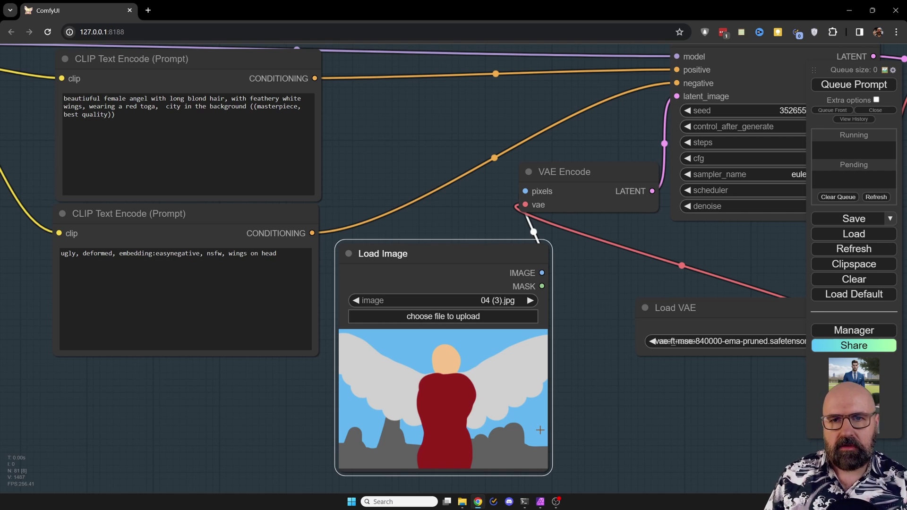
# Deselect the Load Image node by clicking empty canvas
pyautogui.click(373, 196)
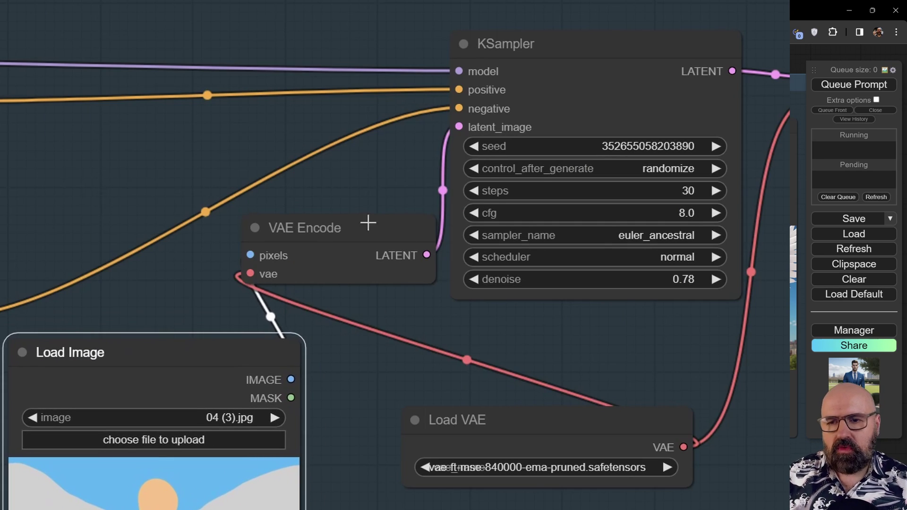
# Move the VAE Encode, KSampler and Load Image nodes into a neater arrangement
pyautogui.moveTo(349, 230)
pyautogui.mouseDown()
pyautogui.moveTo(356, 211)
pyautogui.moveTo(344, 221)
pyautogui.mouseUp()
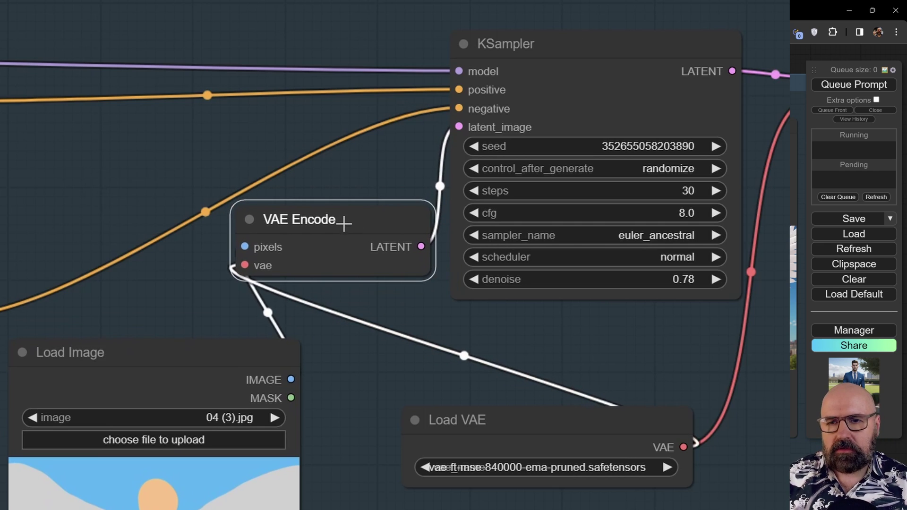
pyautogui.moveTo(583, 41)
pyautogui.mouseDown()
pyautogui.moveTo(602, 54)
pyautogui.moveTo(586, 31)
pyautogui.mouseUp()
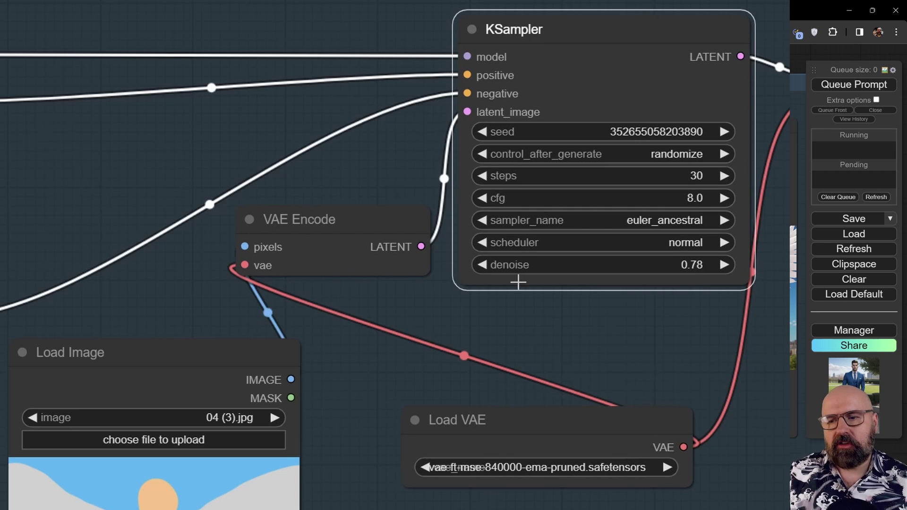
pyautogui.moveTo(227, 370); pyautogui.dragTo(208, 345)
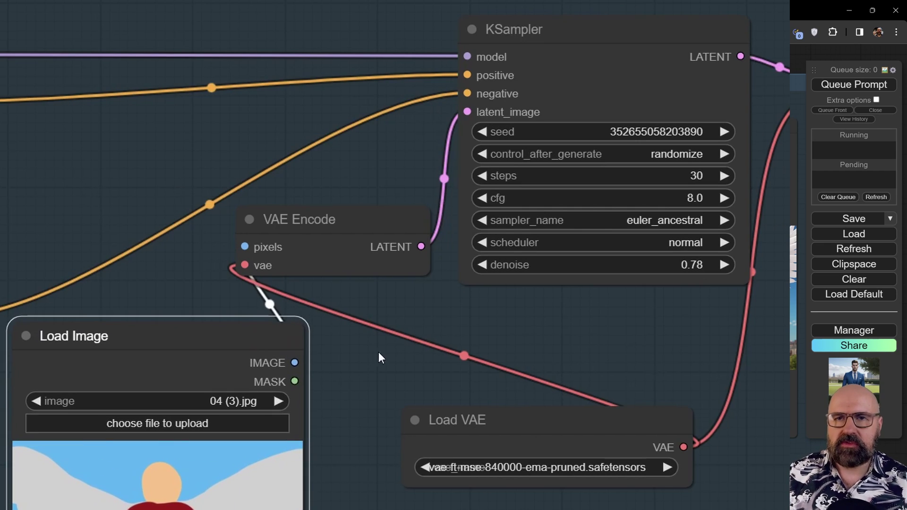
# Align the Load VAE, VAE Decode and Save Image nodes, then zoom in
pyautogui.moveTo(472, 420); pyautogui.dragTo(430, 413)
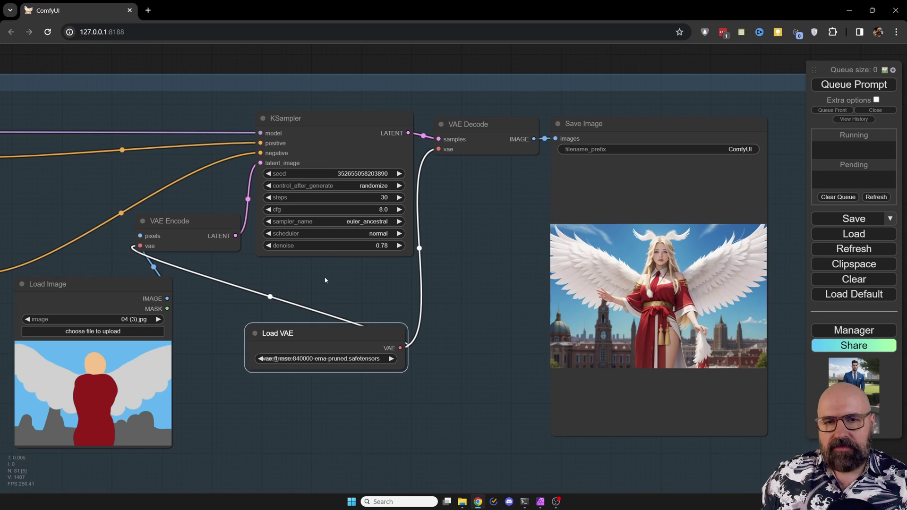
pyautogui.moveTo(483, 124); pyautogui.dragTo(482, 128)
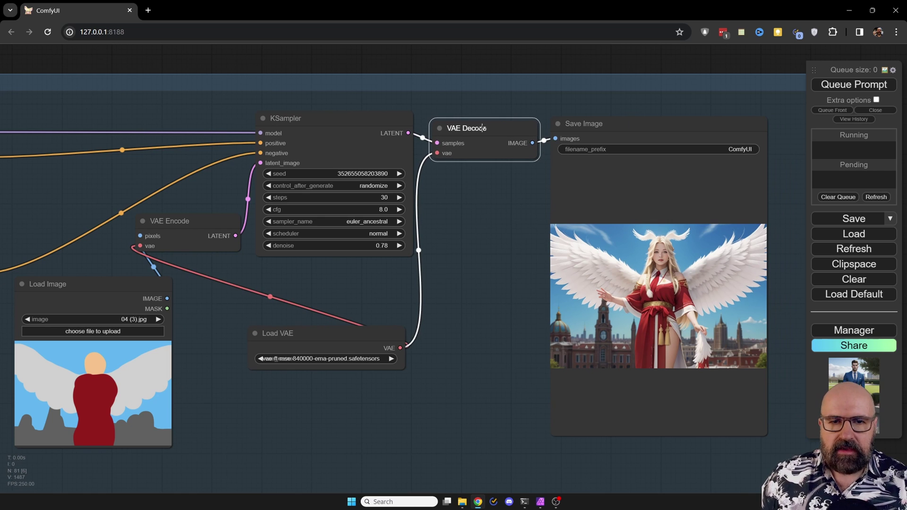
pyautogui.moveTo(599, 128); pyautogui.dragTo(599, 134)
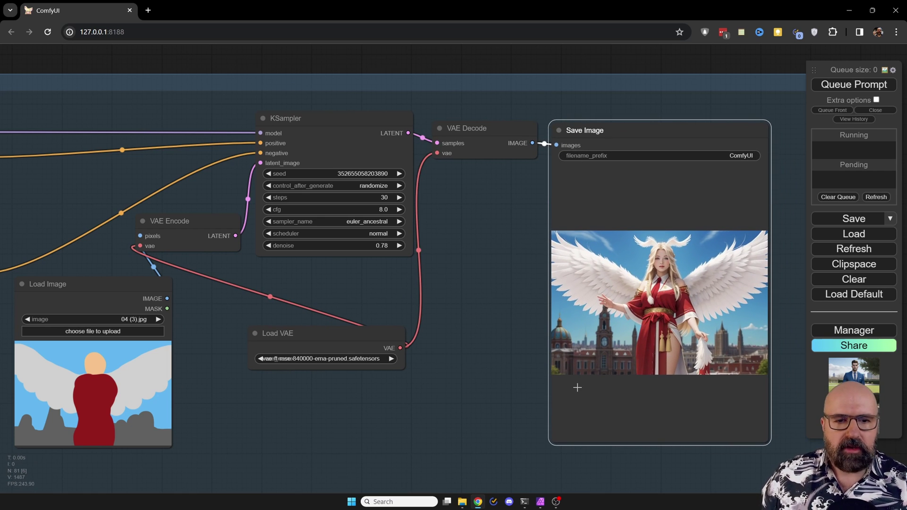
pyautogui.scroll(4, 578, 388)
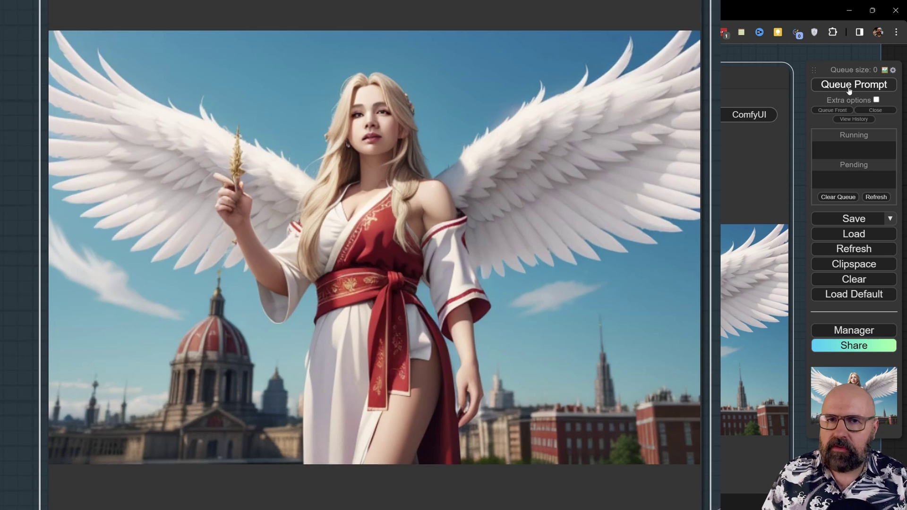
# Queue the workflow to generate a fresh armored angel image from the sketch
pyautogui.click(849, 91)
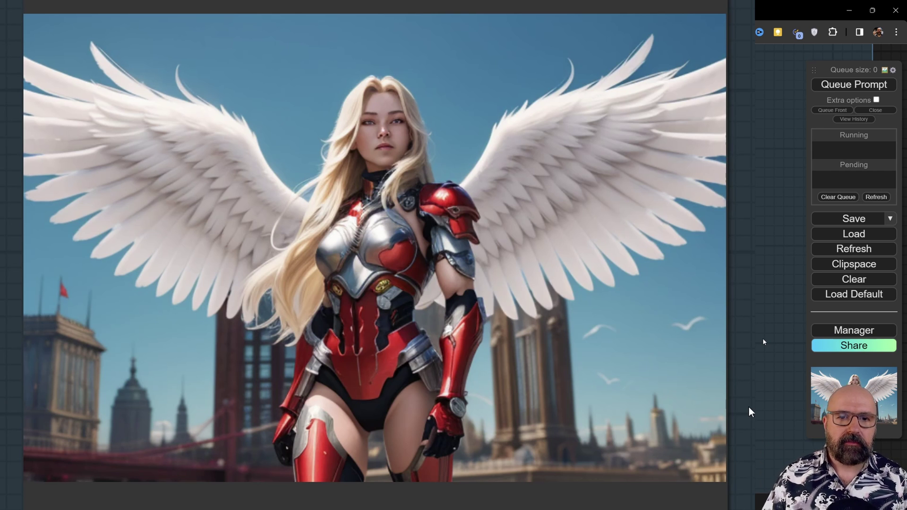
# Browse forward through two more generated angel images in the viewer
pyautogui.press('Right')
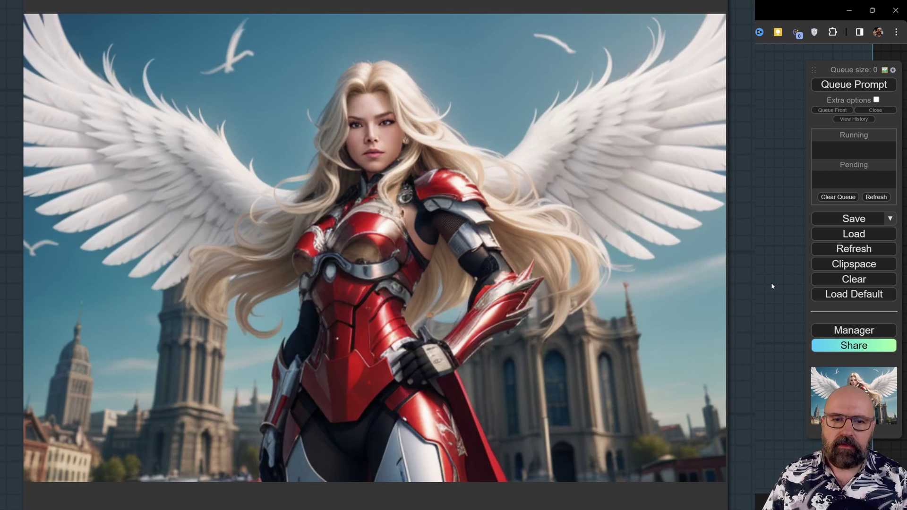
pyautogui.press('Right')
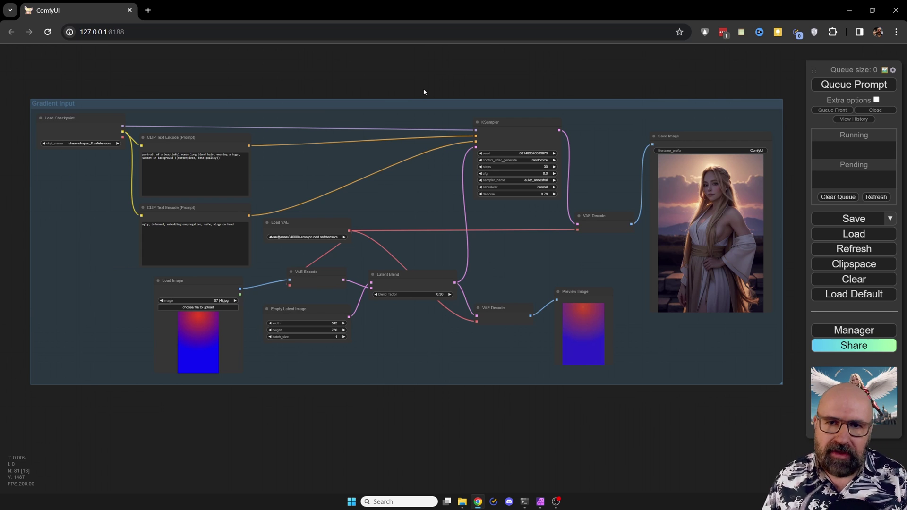
# Align Load Checkpoint, Load Image, VAE Encode and Empty Latent Image nodes in the Gradient Input group
pyautogui.scroll(4, 451, 320)
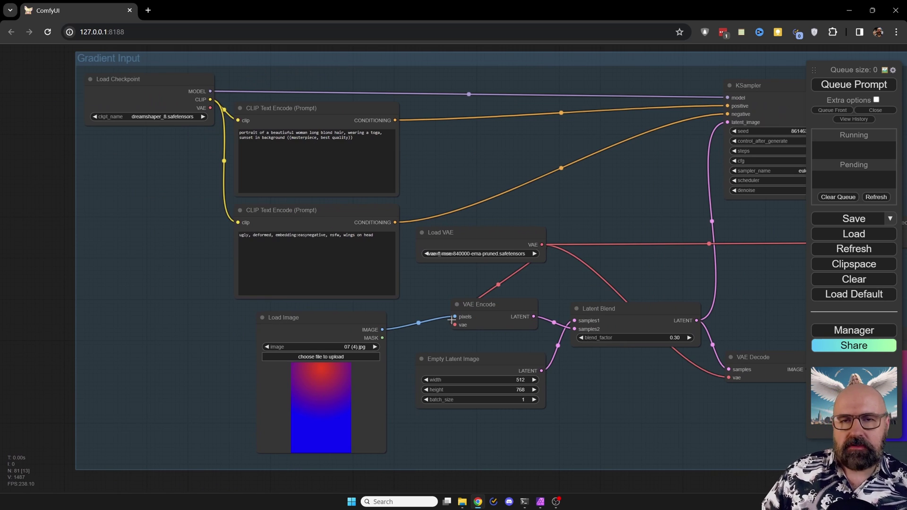
pyautogui.moveTo(159, 85); pyautogui.dragTo(159, 88)
pyautogui.click(280, 108)
pyautogui.click(291, 213)
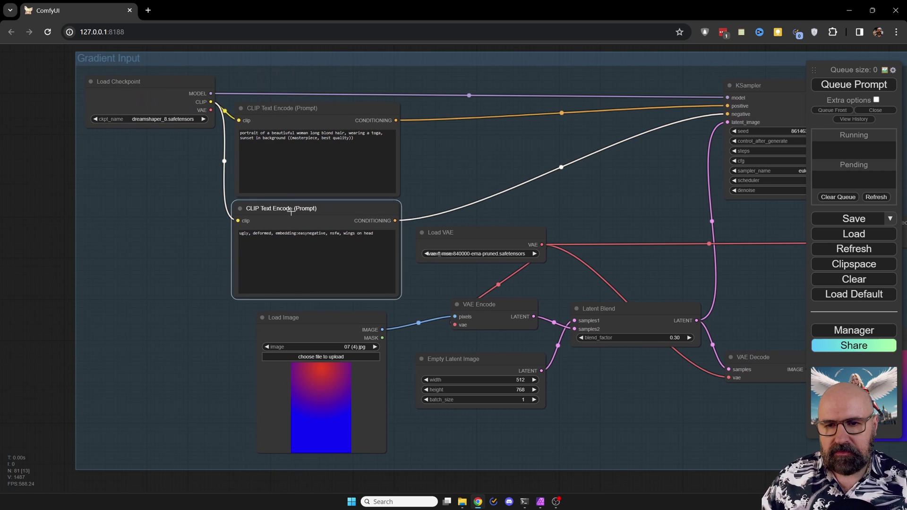
pyautogui.moveTo(326, 327); pyautogui.dragTo(318, 323)
pyautogui.moveTo(130, 169); pyautogui.dragTo(157, 166)
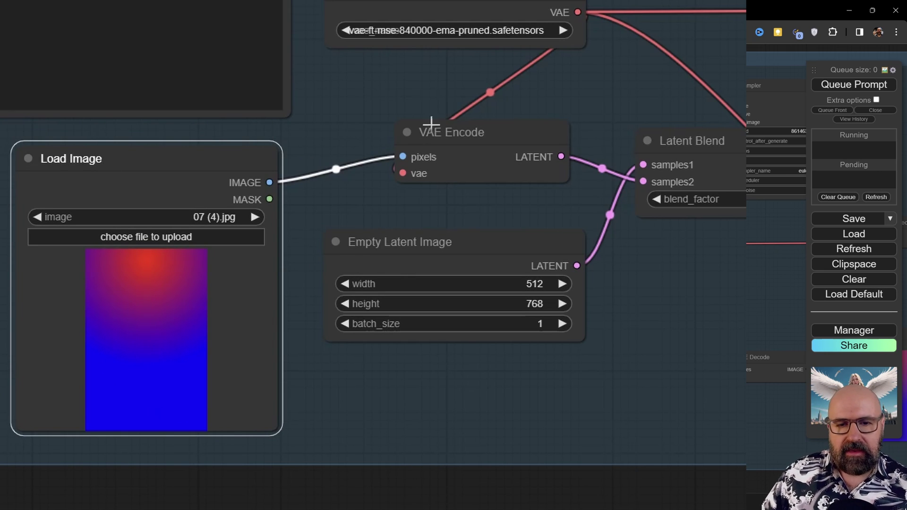
pyautogui.moveTo(500, 130); pyautogui.dragTo(492, 135)
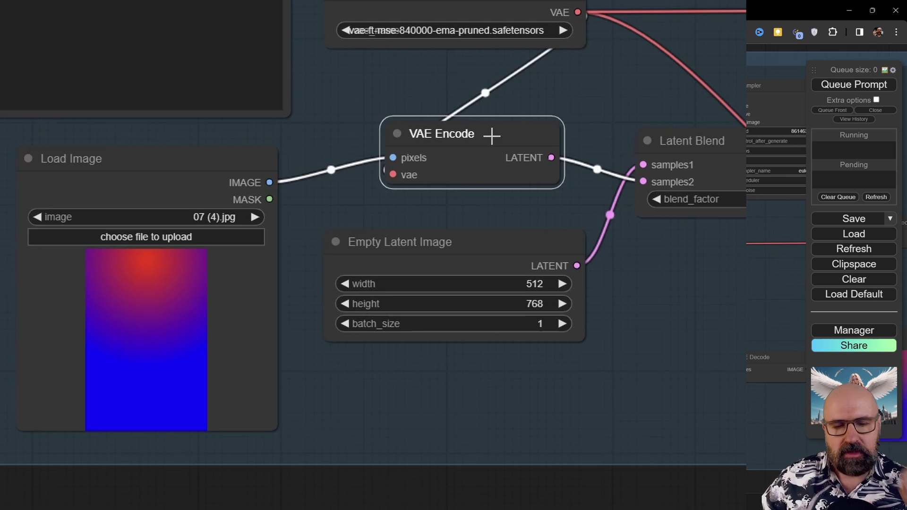
pyautogui.moveTo(454, 243)
pyautogui.mouseDown()
pyautogui.moveTo(442, 258)
pyautogui.moveTo(455, 252)
pyautogui.mouseUp()
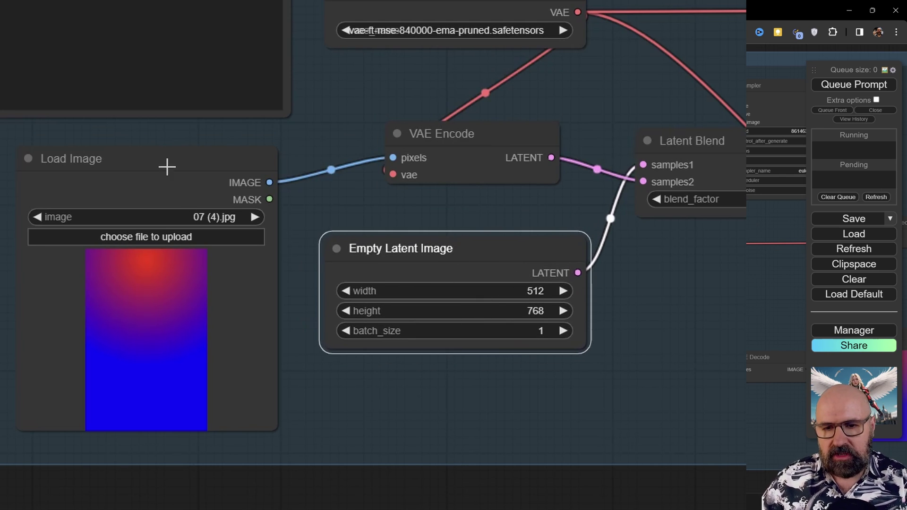
pyautogui.moveTo(165, 166)
pyautogui.mouseDown()
pyautogui.moveTo(159, 157)
pyautogui.moveTo(161, 166)
pyautogui.mouseUp()
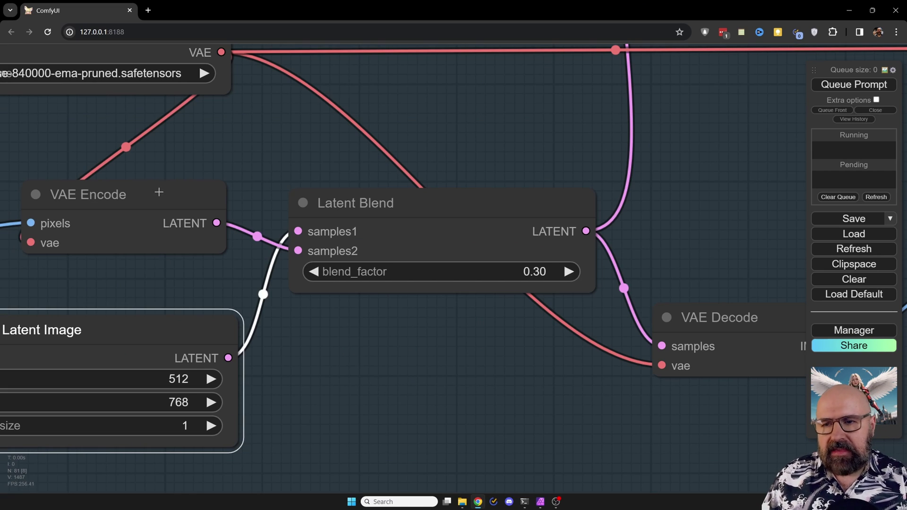
pyautogui.moveTo(158, 193)
pyautogui.mouseDown()
pyautogui.moveTo(154, 202)
pyautogui.moveTo(155, 194)
pyautogui.mouseUp()
pyautogui.moveTo(180, 327); pyautogui.dragTo(183, 316)
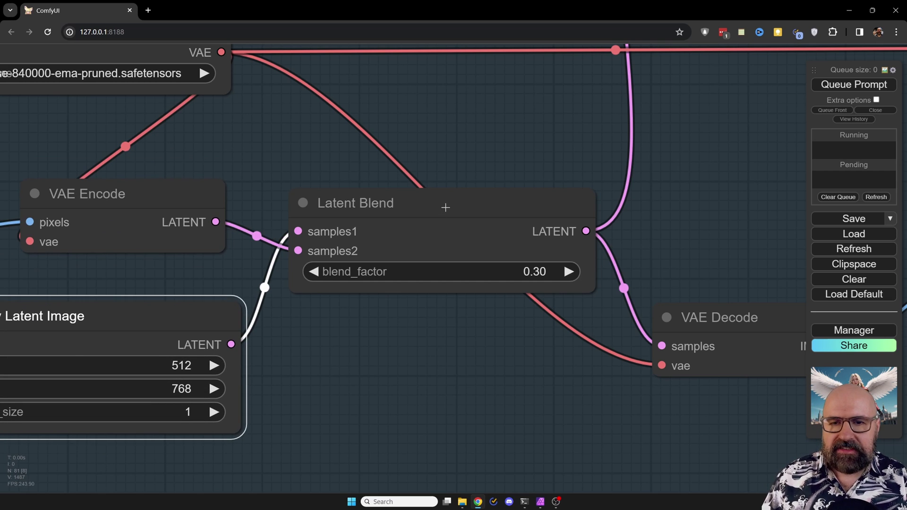
# Arrange Latent Blend, VAE Decode and Preview Image so the 0.30 gradient preview sits neatly
pyautogui.moveTo(446, 205); pyautogui.dragTo(446, 220)
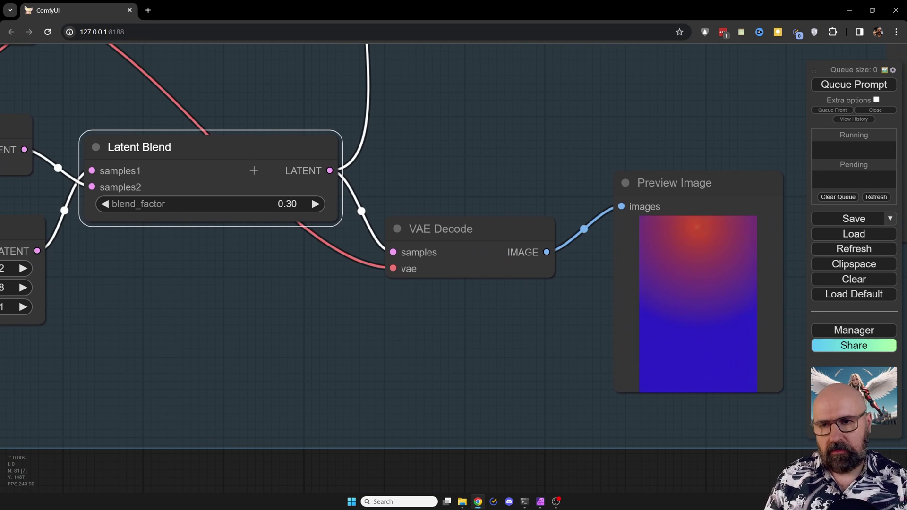
pyautogui.moveTo(241, 147)
pyautogui.mouseDown()
pyautogui.moveTo(243, 158)
pyautogui.moveTo(244, 149)
pyautogui.mouseUp()
pyautogui.click(495, 227)
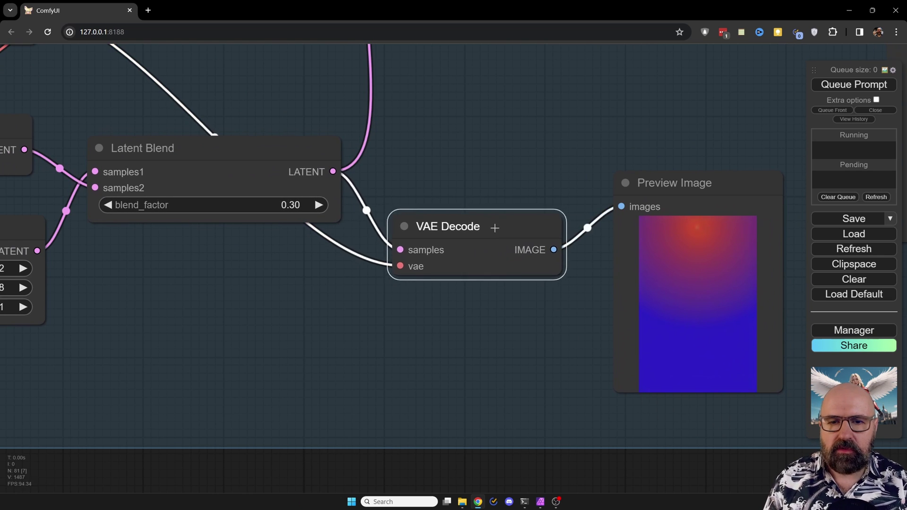
pyautogui.moveTo(494, 228); pyautogui.dragTo(487, 225)
pyautogui.moveTo(713, 189)
pyautogui.mouseDown()
pyautogui.moveTo(702, 178)
pyautogui.moveTo(704, 200)
pyautogui.mouseUp()
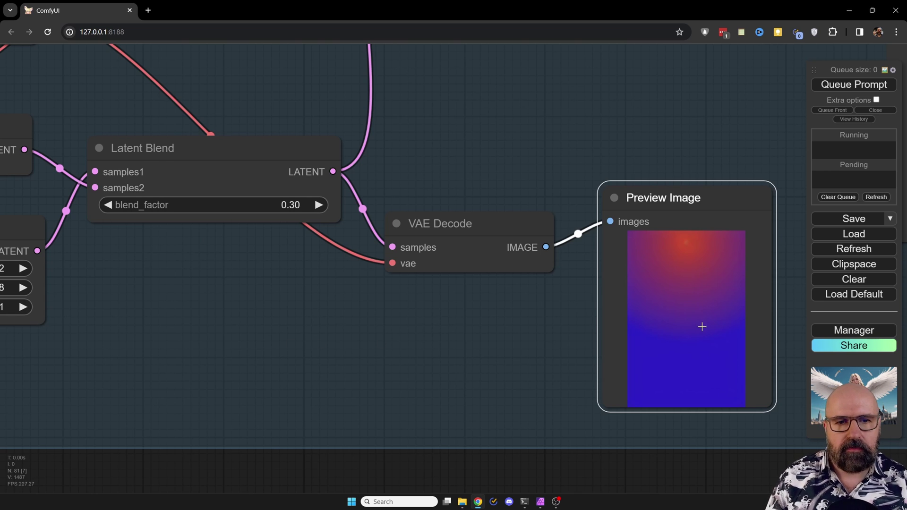
pyautogui.scroll(-5, 556, 363)
pyautogui.moveTo(246, 335); pyautogui.dragTo(238, 320)
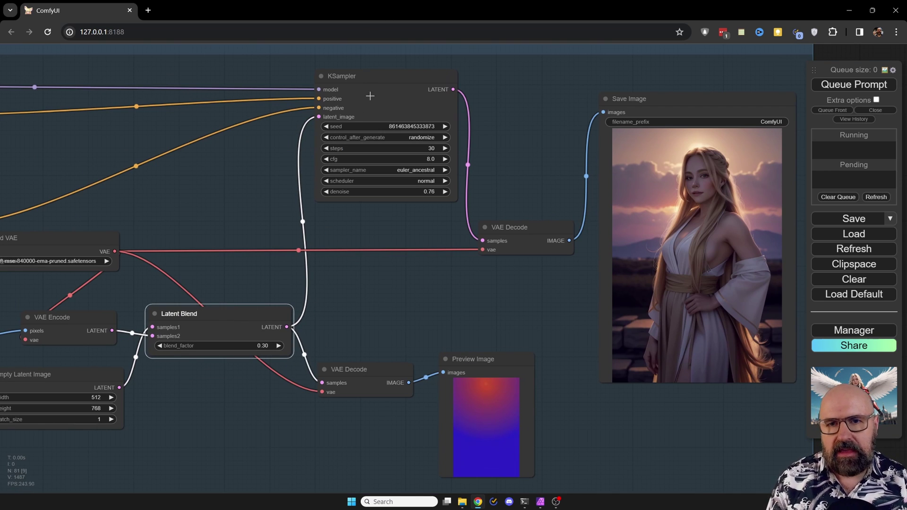
# Nudge the KSampler, upper VAE Decode and Save Image nodes into alignment, then zoom in on Load Image
pyautogui.moveTo(370, 96); pyautogui.dragTo(376, 107)
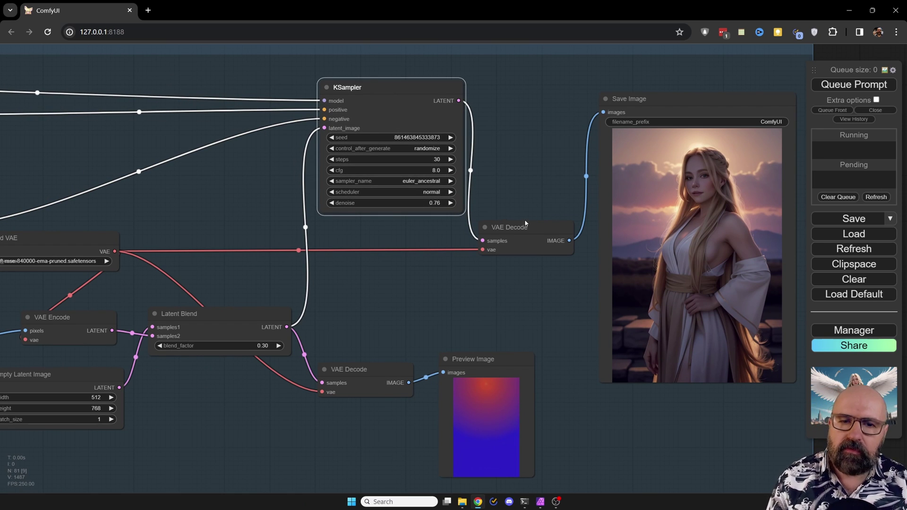
pyautogui.moveTo(530, 228); pyautogui.dragTo(531, 215)
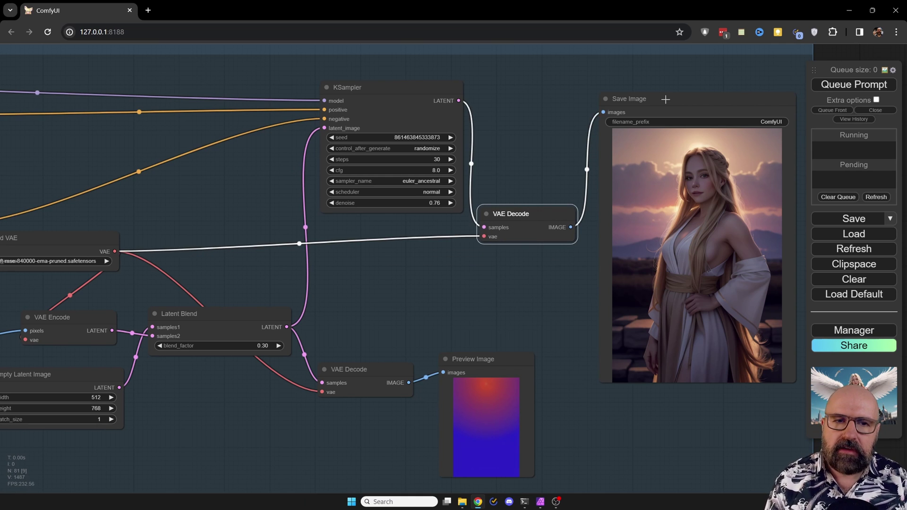
pyautogui.moveTo(666, 99)
pyautogui.mouseDown()
pyautogui.moveTo(664, 106)
pyautogui.moveTo(662, 100)
pyautogui.mouseUp()
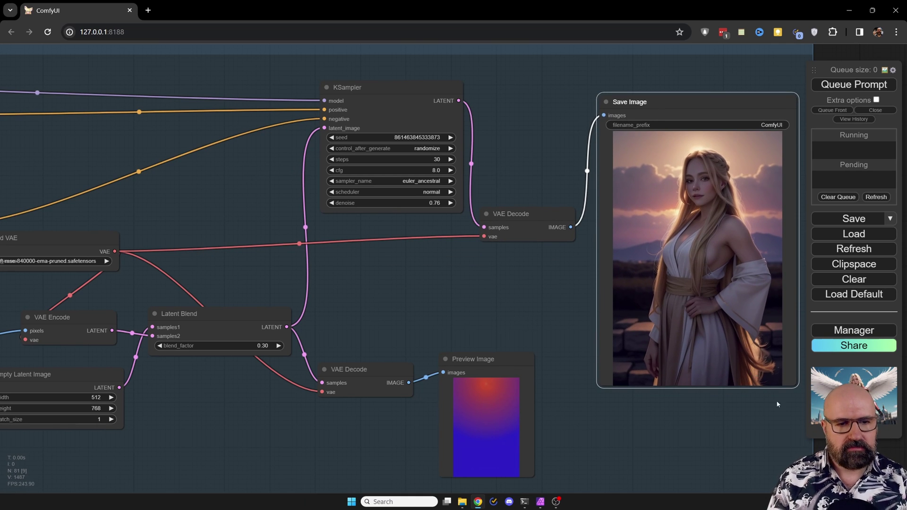
pyautogui.scroll(5, 778, 279)
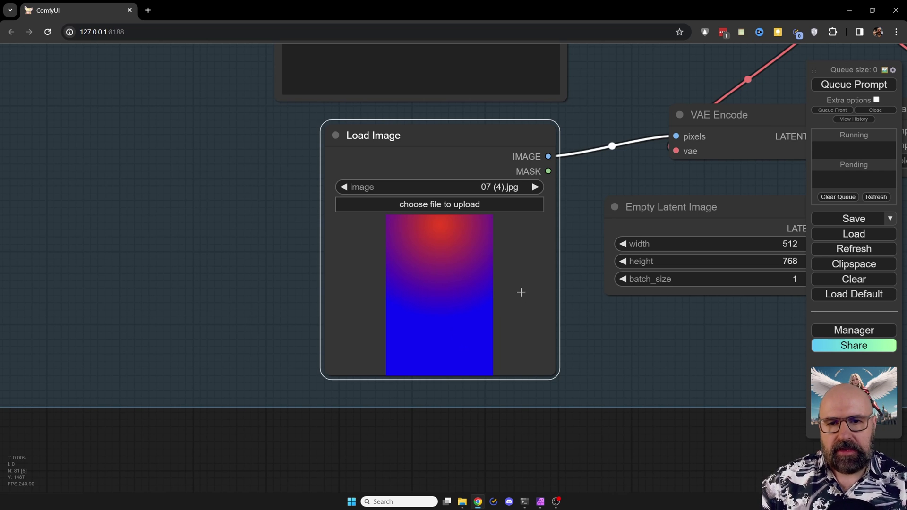
# Upload the orange gradient 06.jpg into the Load Image node, replacing the red-blue gradient
pyautogui.click(441, 204)
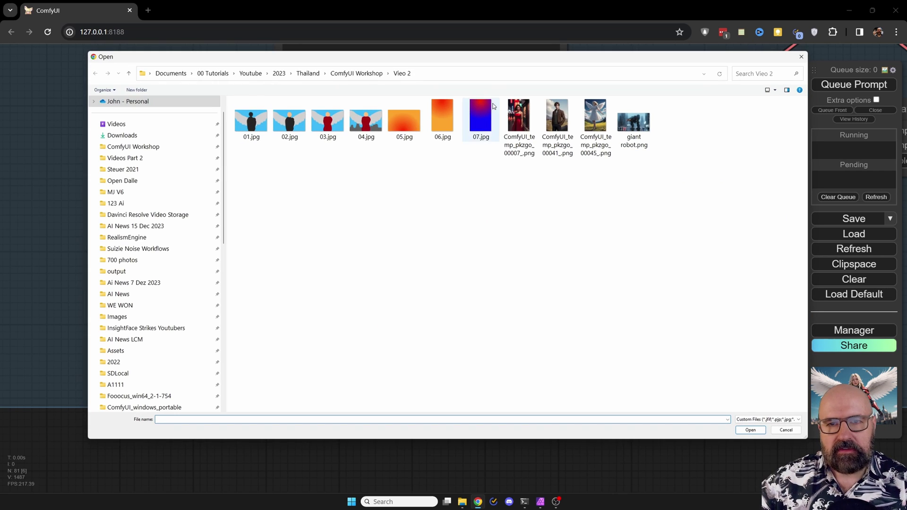
pyautogui.click(440, 112)
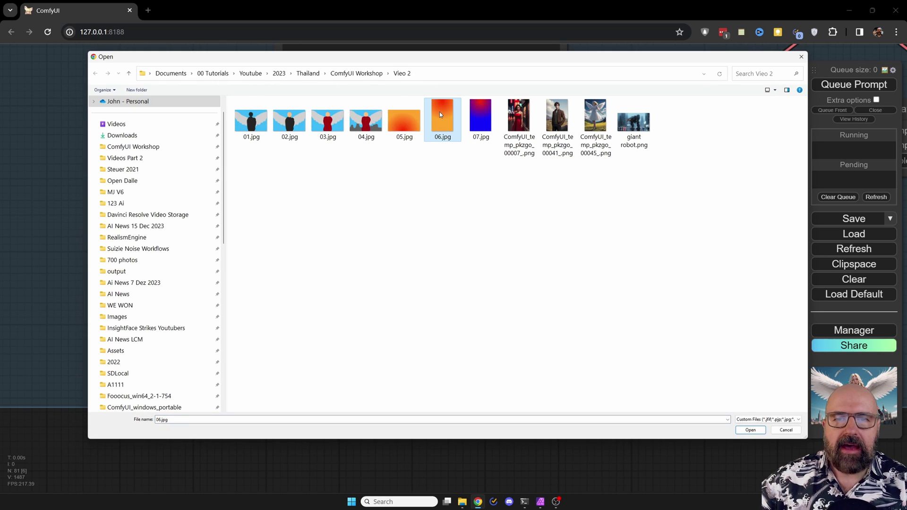
pyautogui.doubleClick(439, 112)
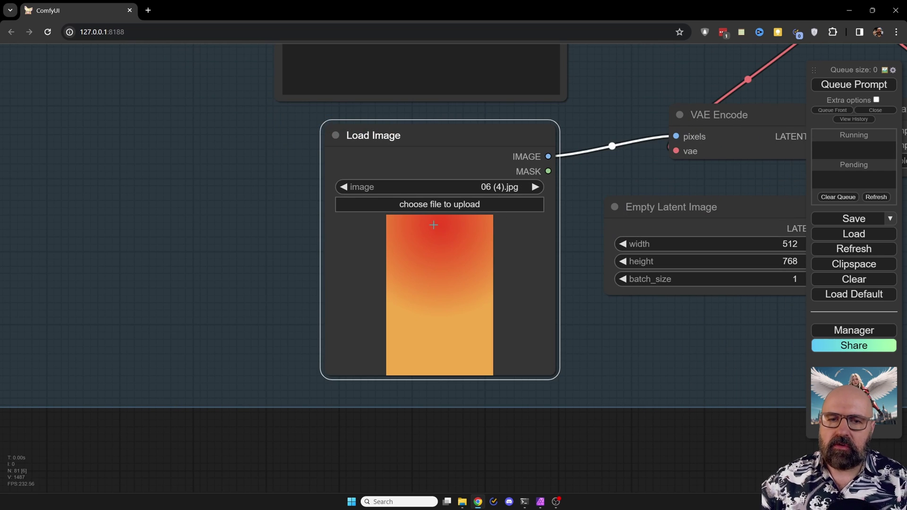